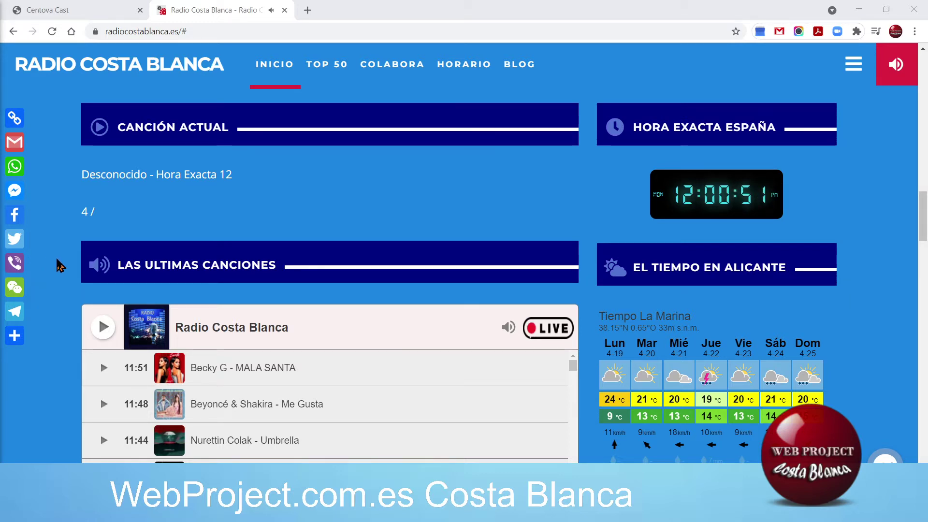
scroll(58, 265, up, 15)
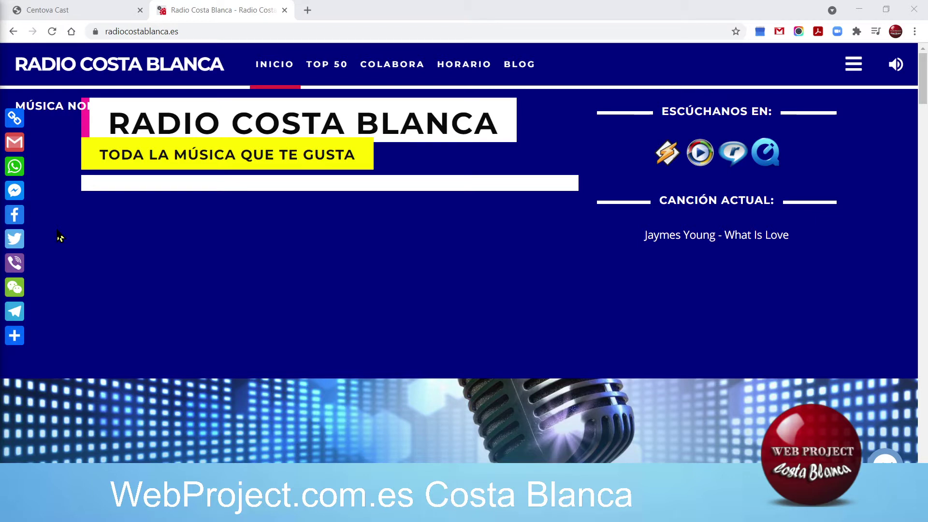
scroll(58, 248, down, 8)
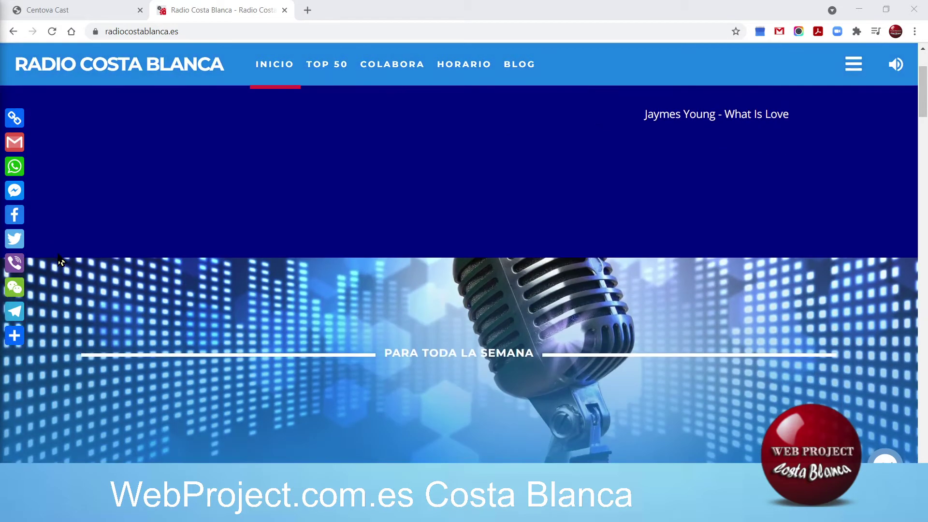
scroll(58, 261, down, 3)
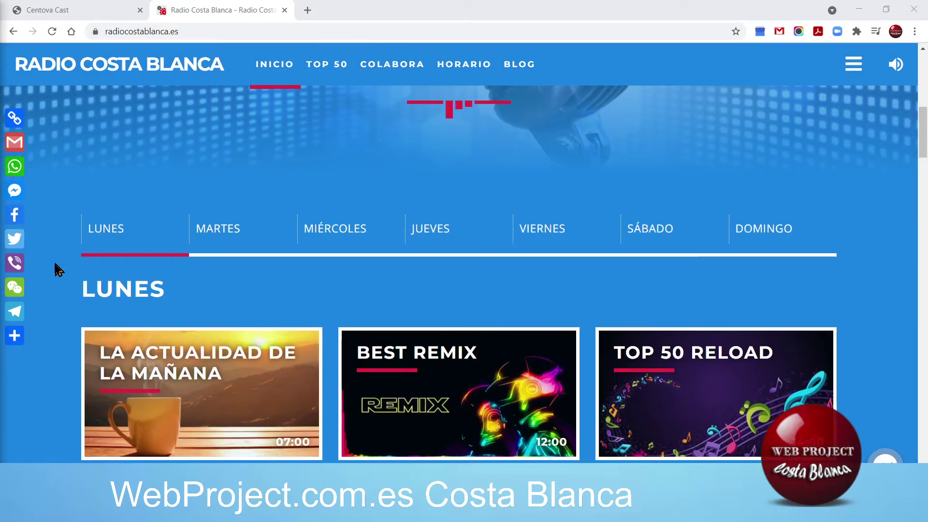
scroll(55, 278, up, 10)
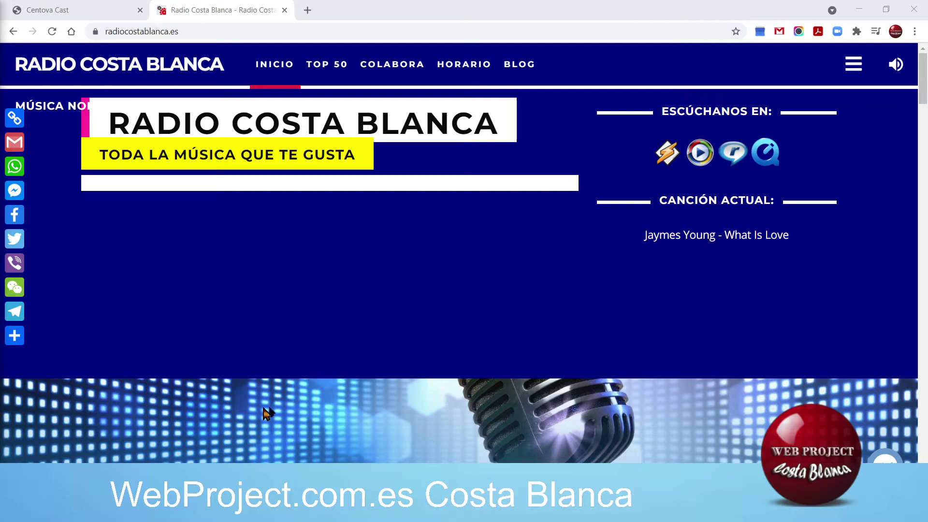
- Switch to the Hora Exacta folder in File Explorer and play Hora Exacta 01.mp3
key(alt+Tab)
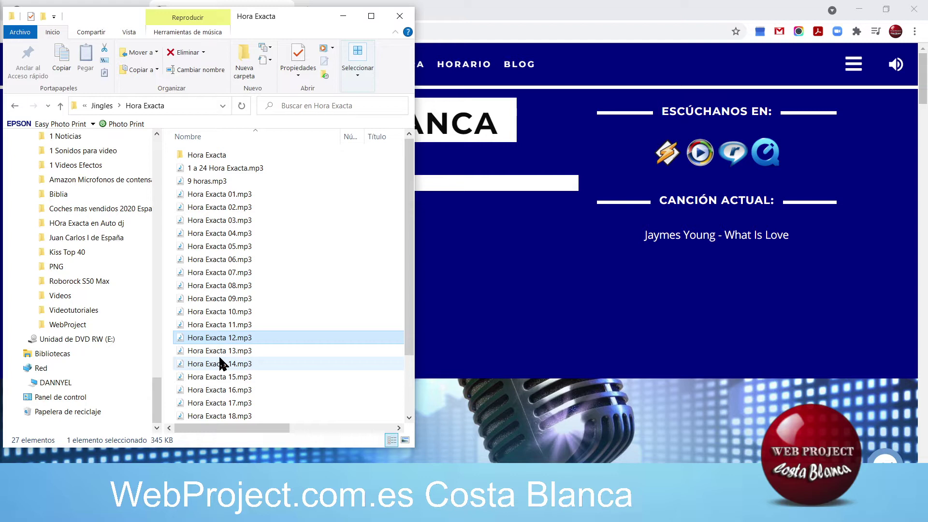
drag(216, 200, 217, 197)
double_click(217, 195)
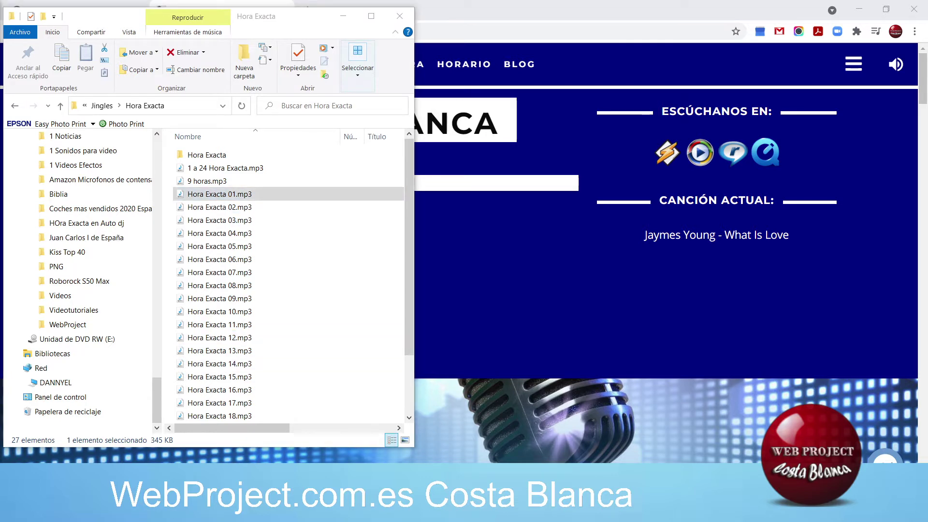
drag(769, 124, 782, 152)
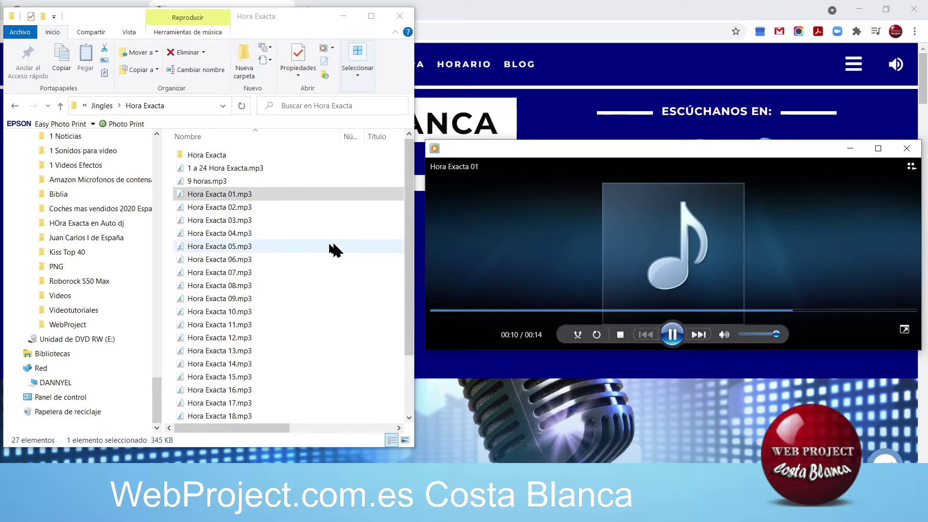
- Play Hora Exacta 12.mp3 from the same folder and close the media player
click(213, 338)
double_click(213, 338)
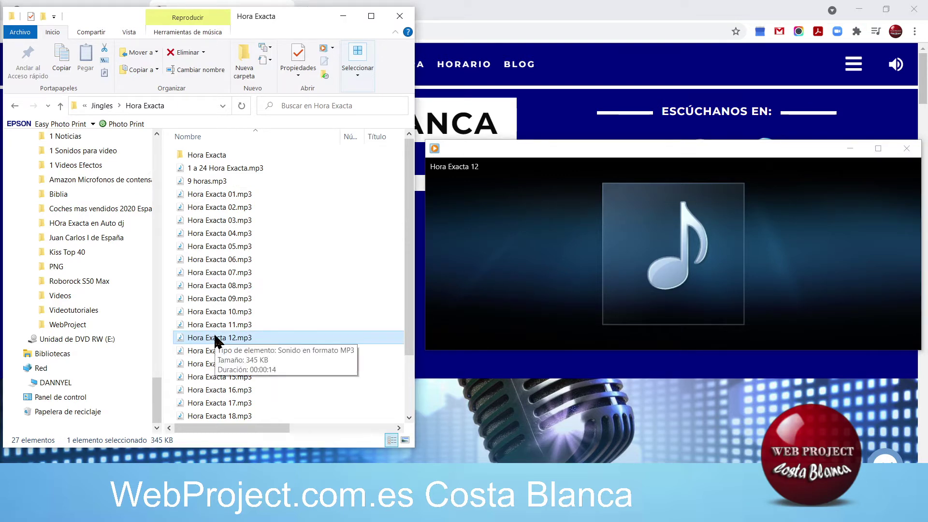
mouse_move(518, 286)
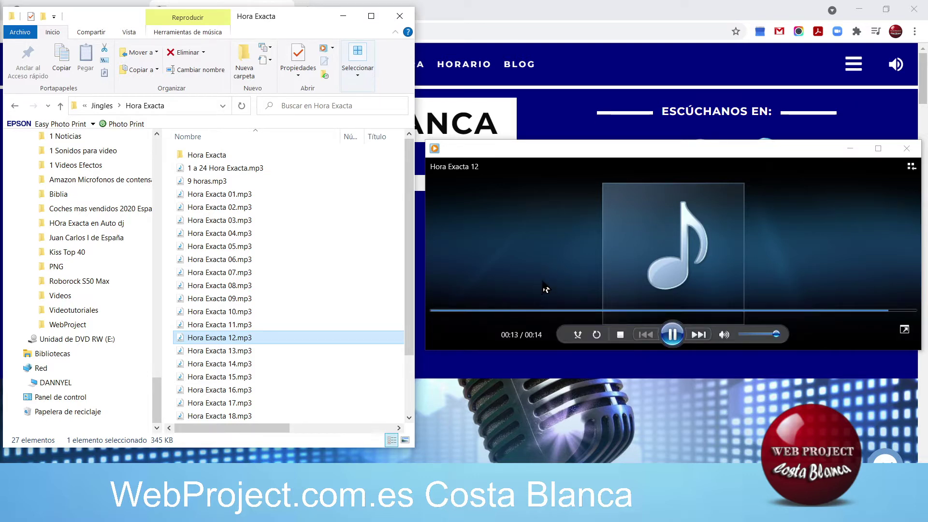
click(915, 150)
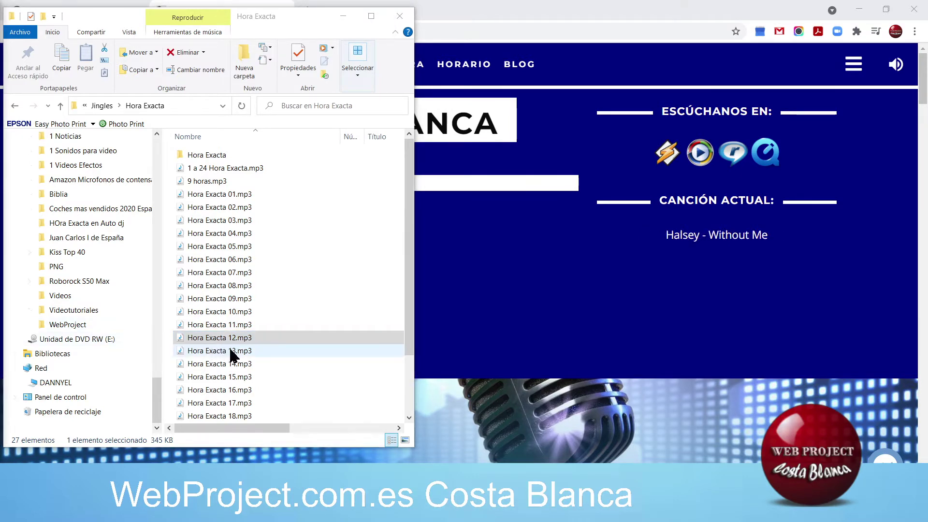
click(252, 333)
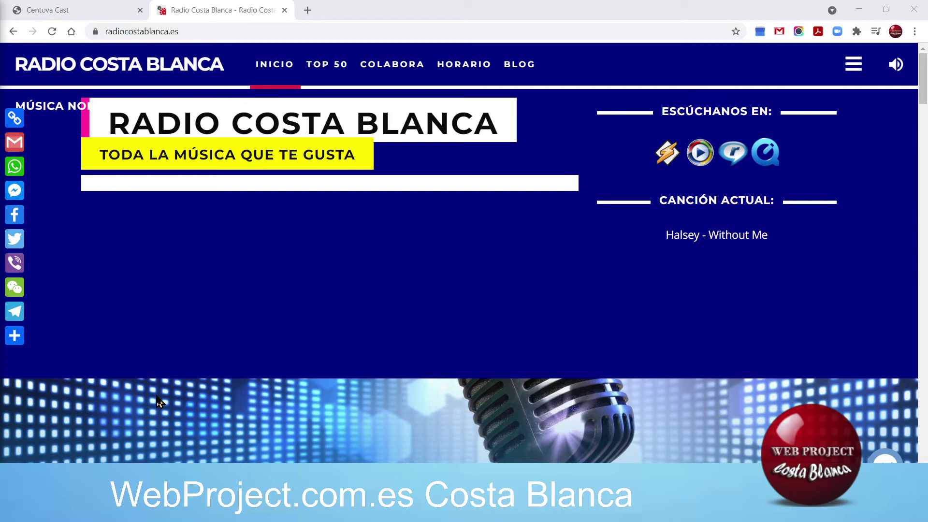
- Switch to Centova Cast, open the AutoDJ file manager and dismiss the new folder dialog without creating one
click(93, 9)
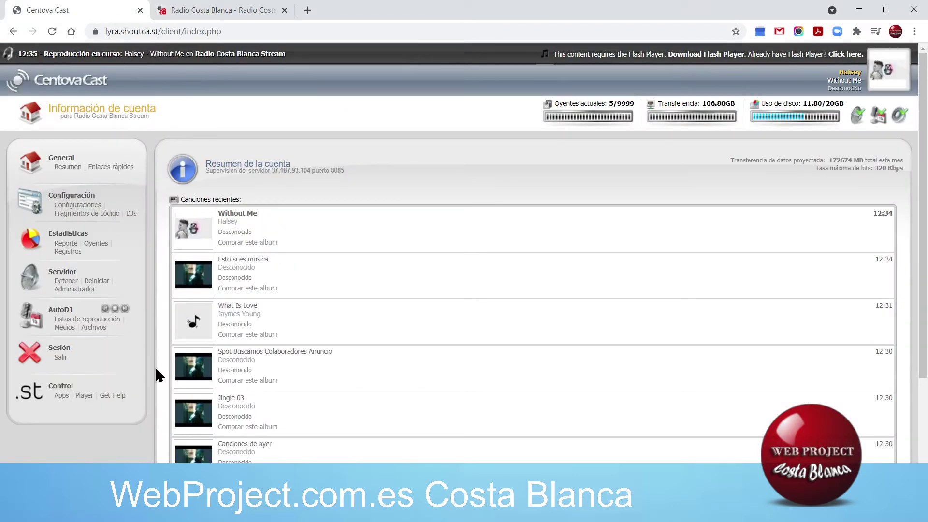
click(97, 331)
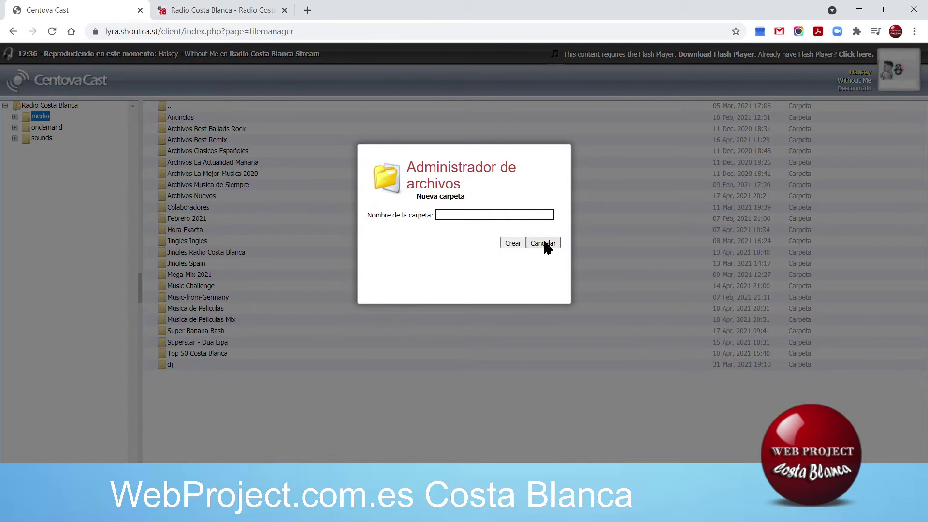
click(544, 243)
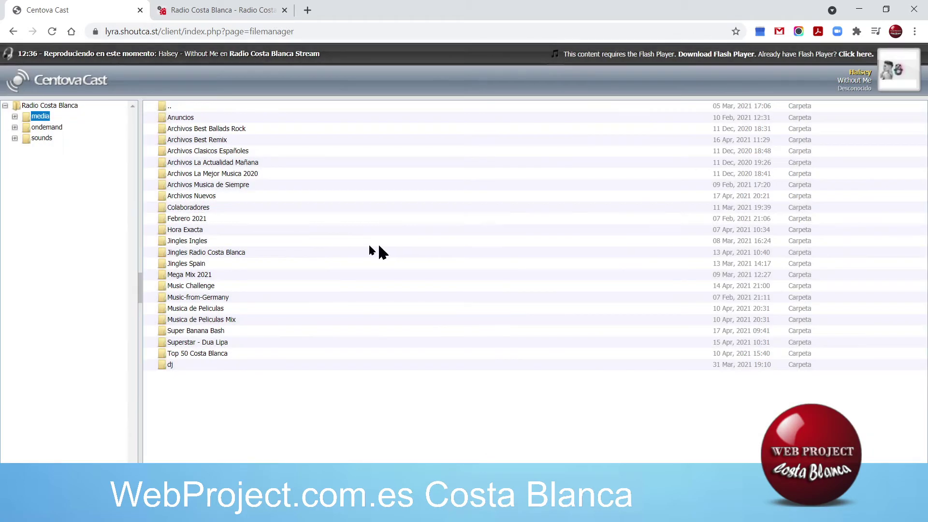
- Open the Hora Exacta media folder, view its file upload dialog and close it without uploading
click(174, 231)
double_click(175, 231)
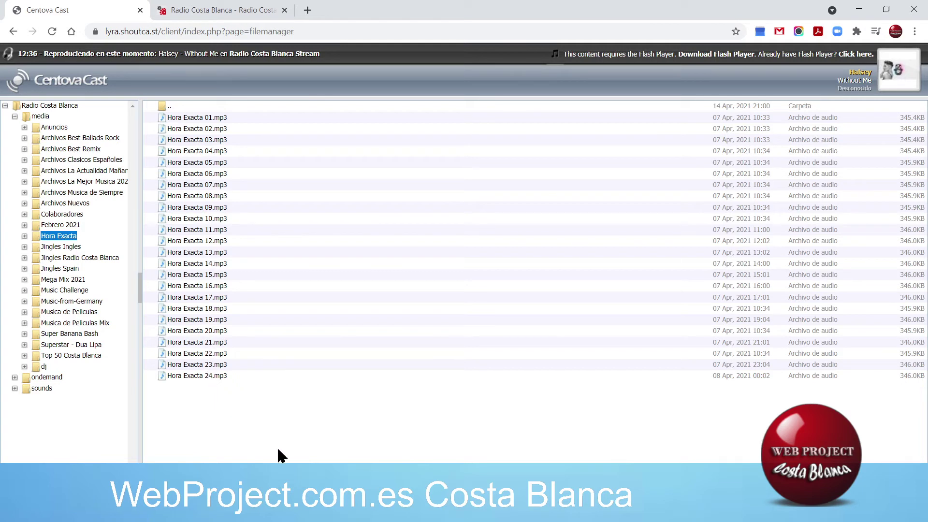
click(290, 484)
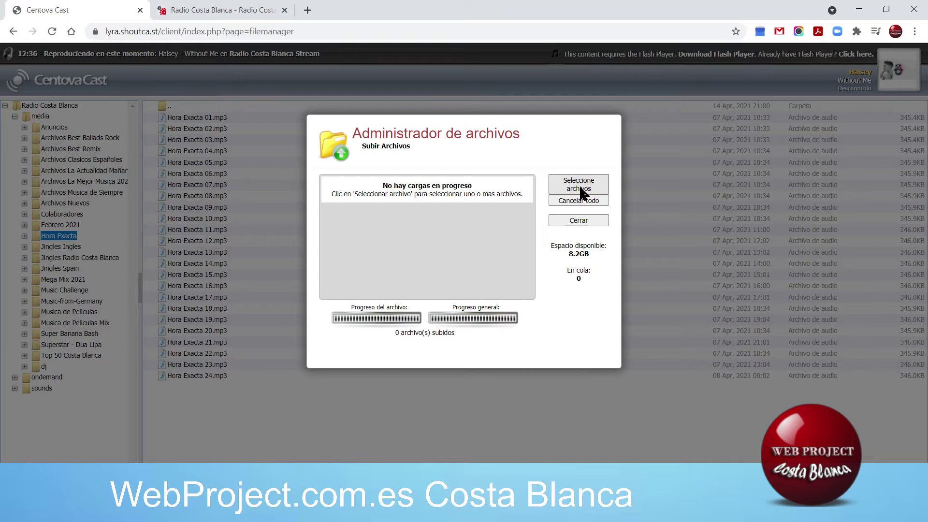
click(571, 223)
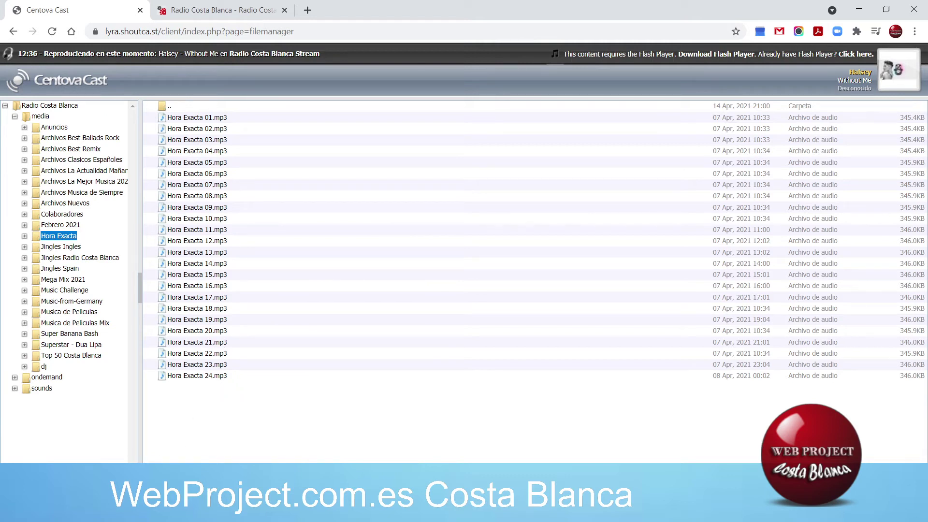
- Return to the account overview, open the AutoDJ playlists and start a new playlist
click(75, 479)
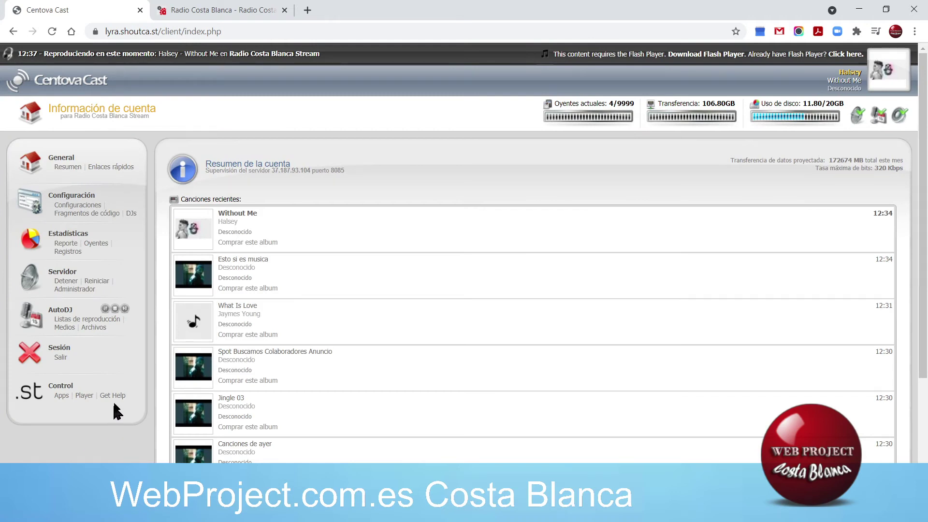
click(83, 320)
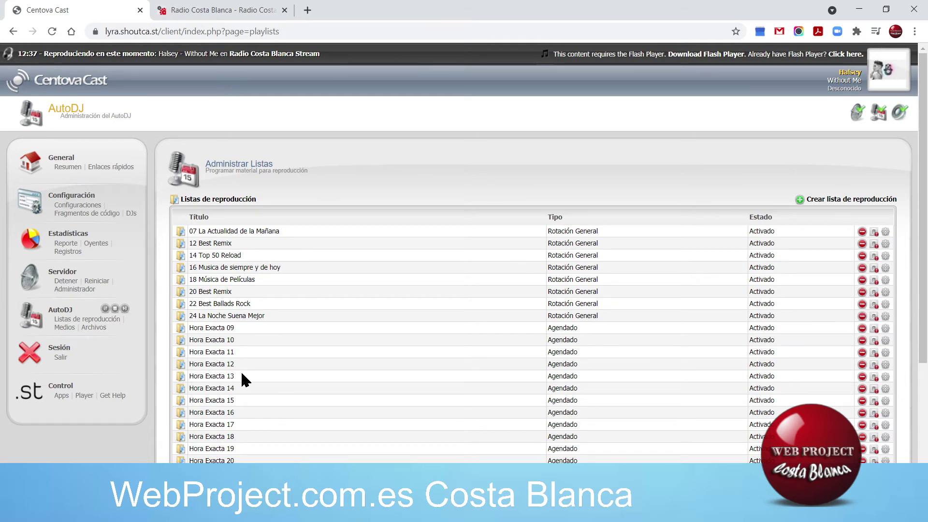
scroll(257, 364, down, 1)
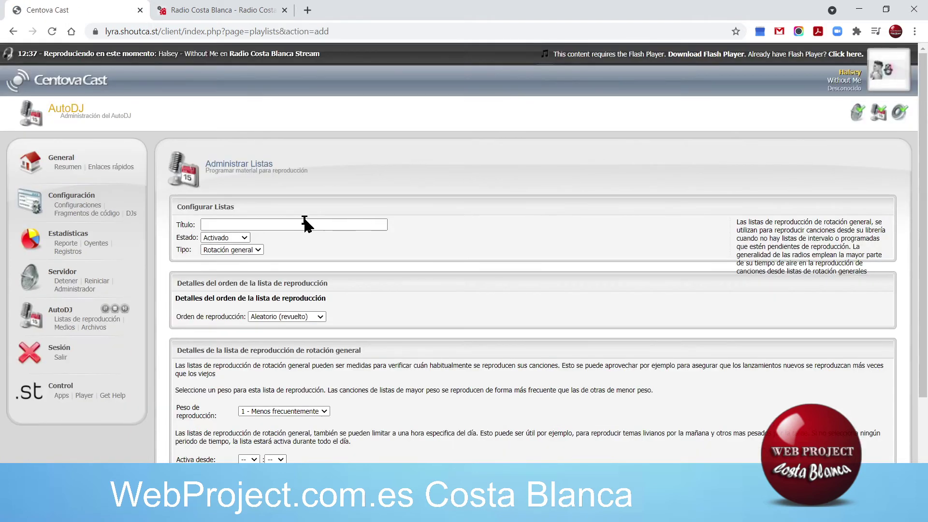
click(303, 223)
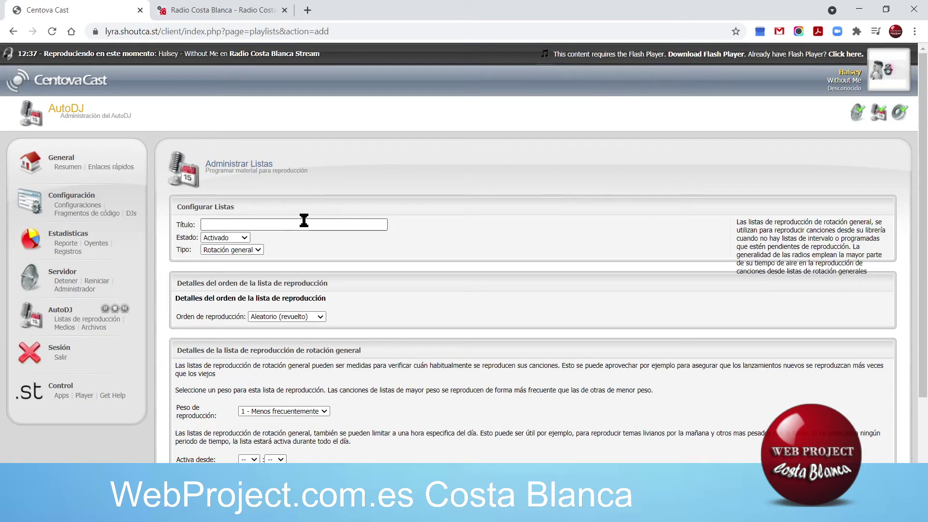
click(303, 223)
text(hORA eXACTA)
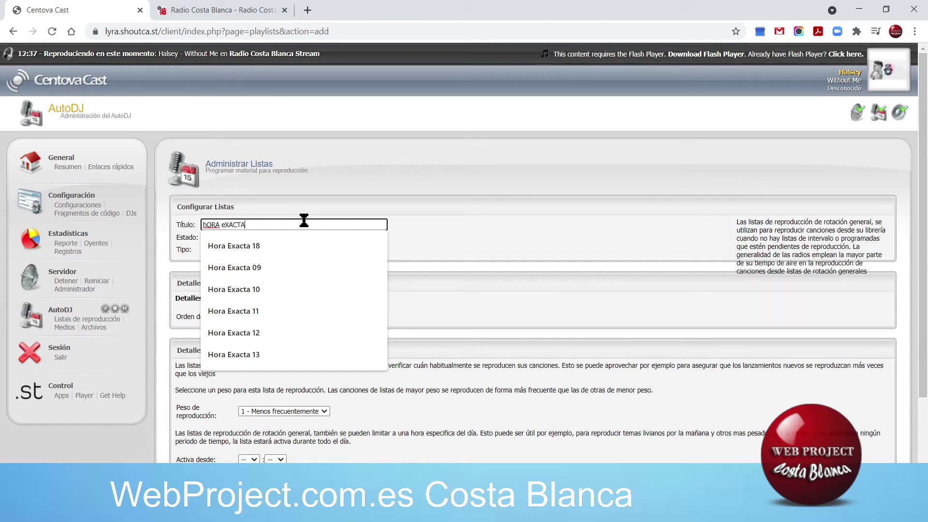
text( 08)
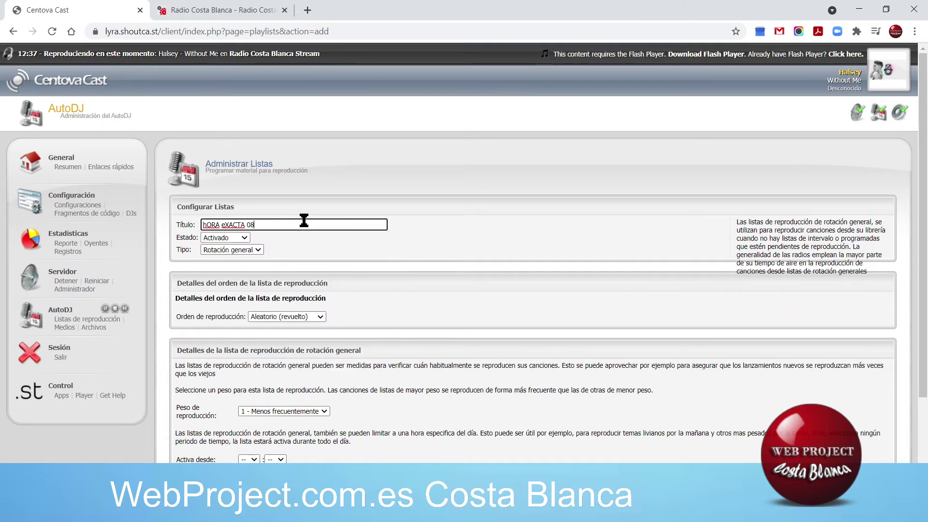
key(BackSpace)
key(BackSpace)
key(BackSpace)
key(BackSpace)
key(BackSpace)
key(BackSpace)
key(BackSpace)
key(BackSpace)
key(BackSpace)
key(BackSpace)
key(BackSpace)
key(BackSpace)
key(BackSpace)
key(BackSpace)
- Title the new playlist Hora Exacta 08 and set its type to Agendado
text(Hoar)
text(08)
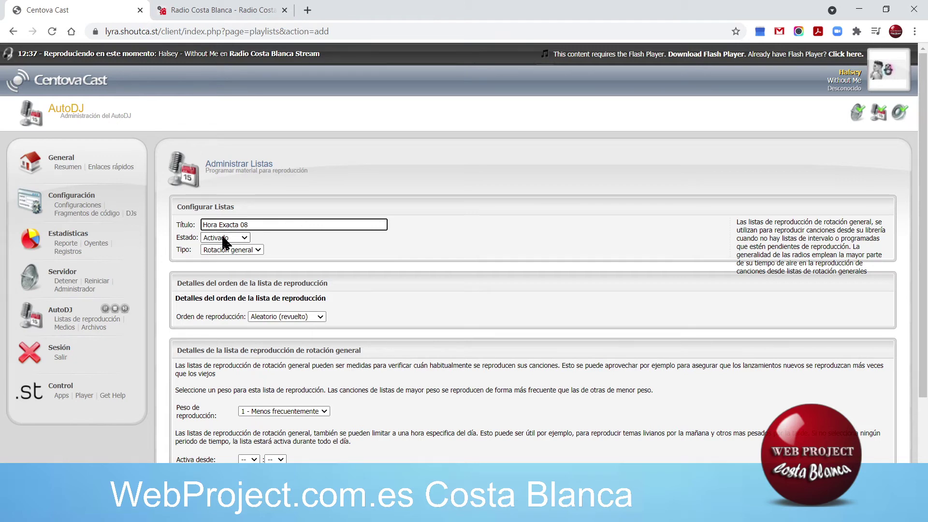
click(243, 250)
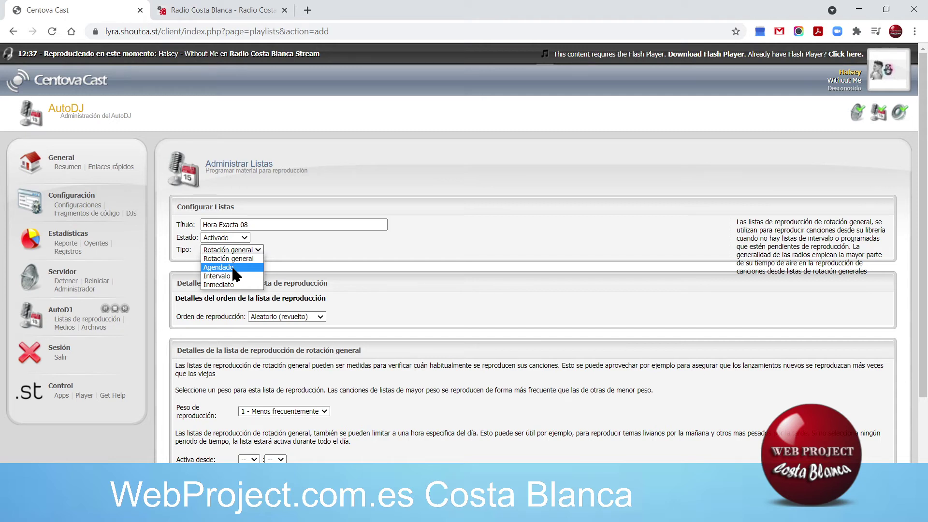
click(234, 274)
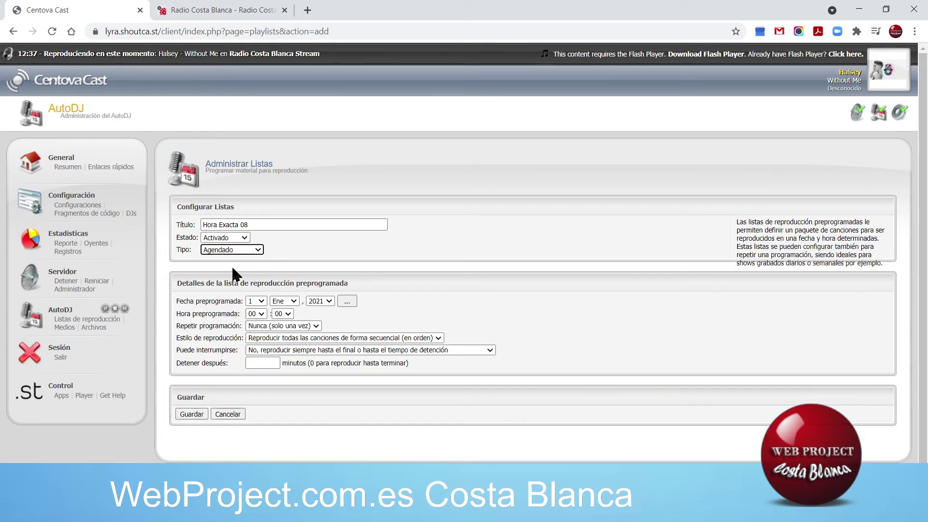
- Schedule the playlist for 19 Abr 2021 at 08:00
click(260, 301)
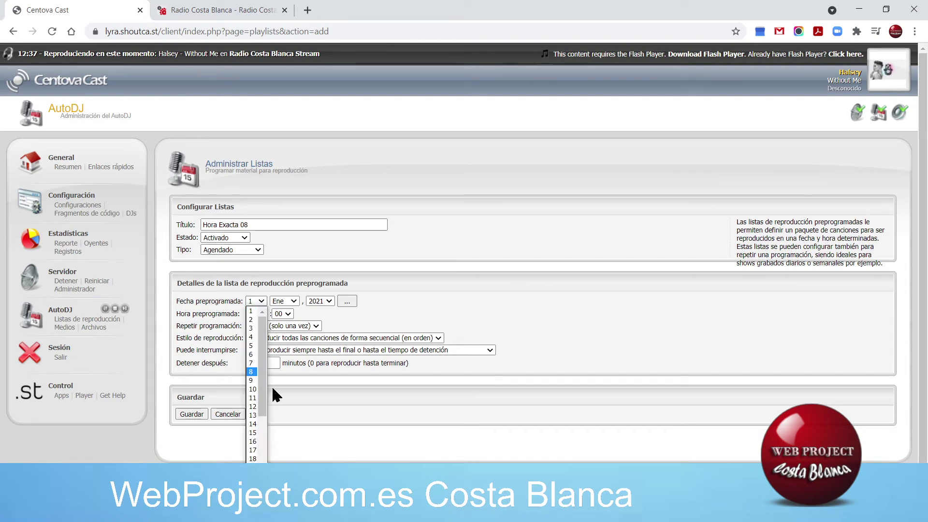
scroll(254, 443, down, 1)
click(253, 447)
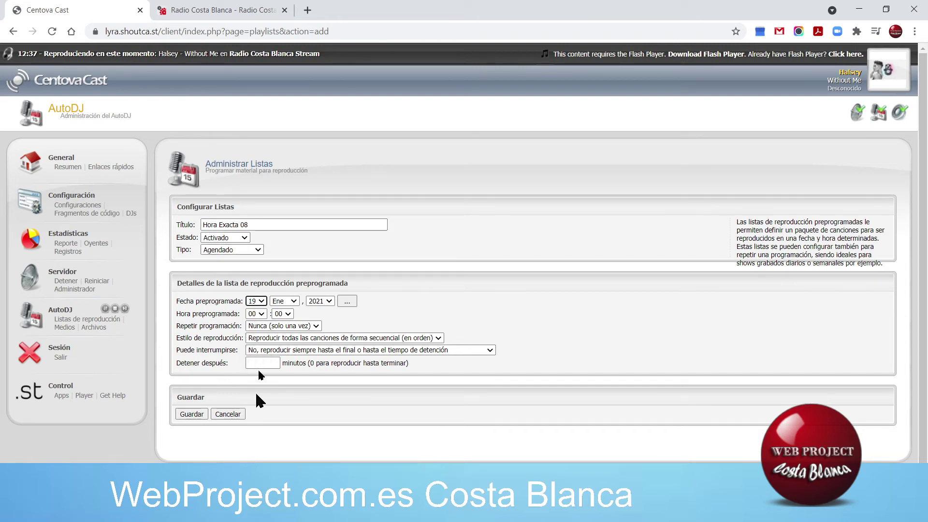
click(290, 301)
click(290, 332)
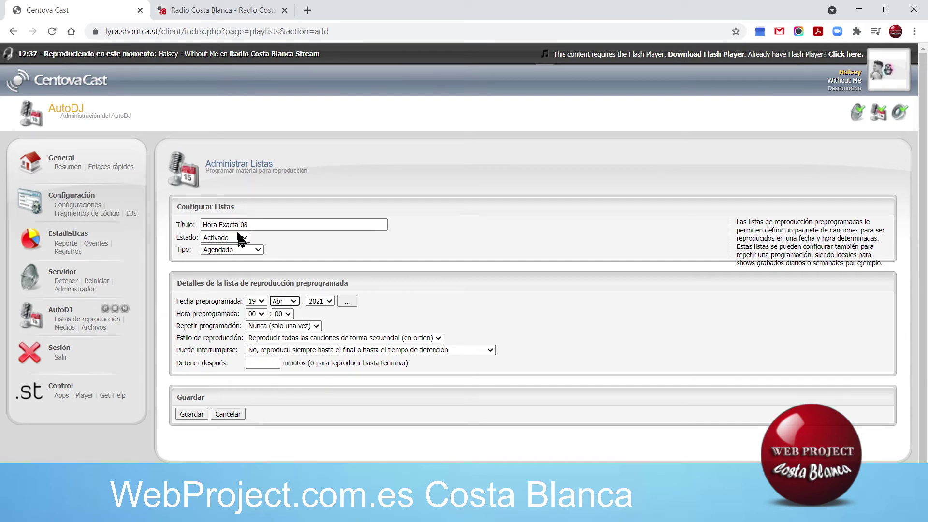
click(262, 315)
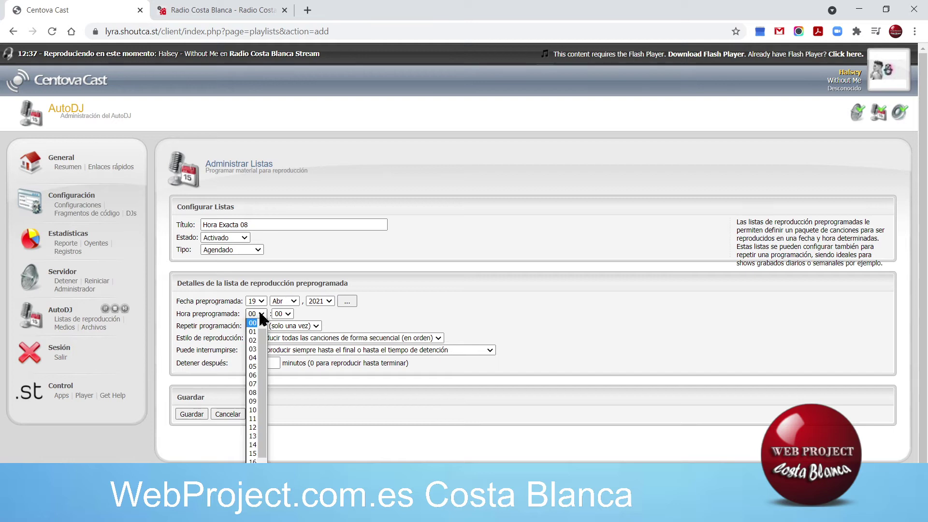
click(252, 393)
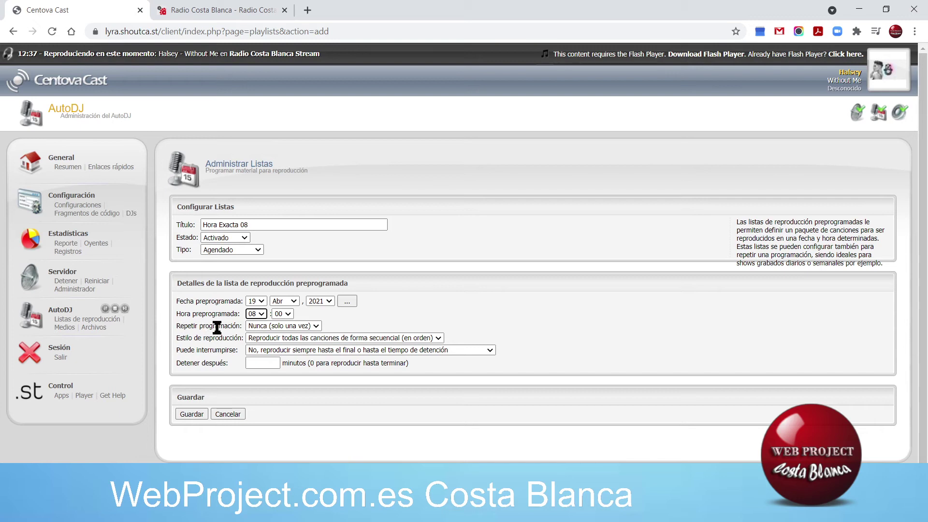
- Set the schedule to repeat Diariamente and save the playlist
click(288, 327)
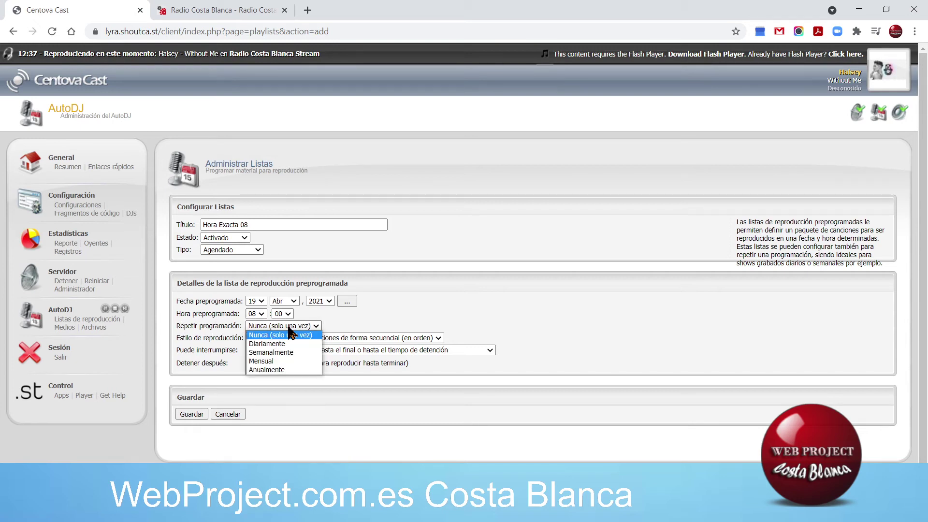
click(268, 343)
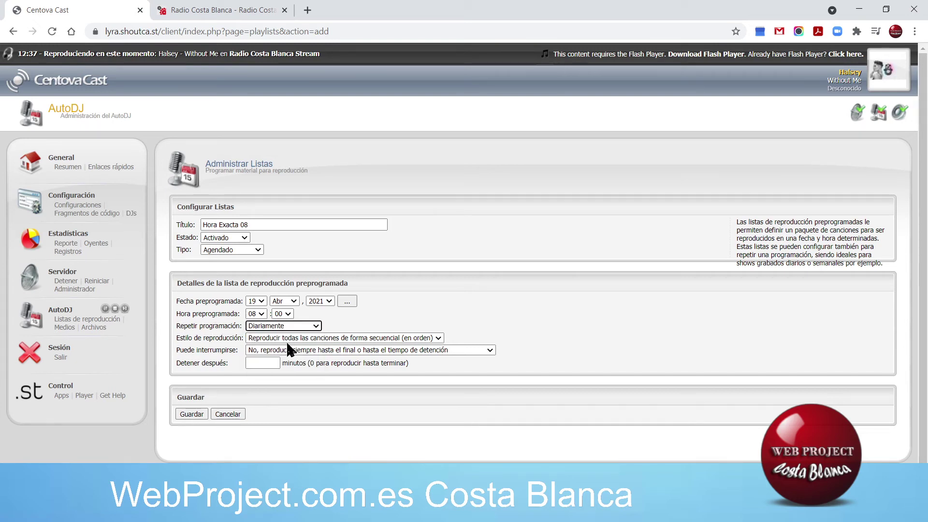
click(287, 344)
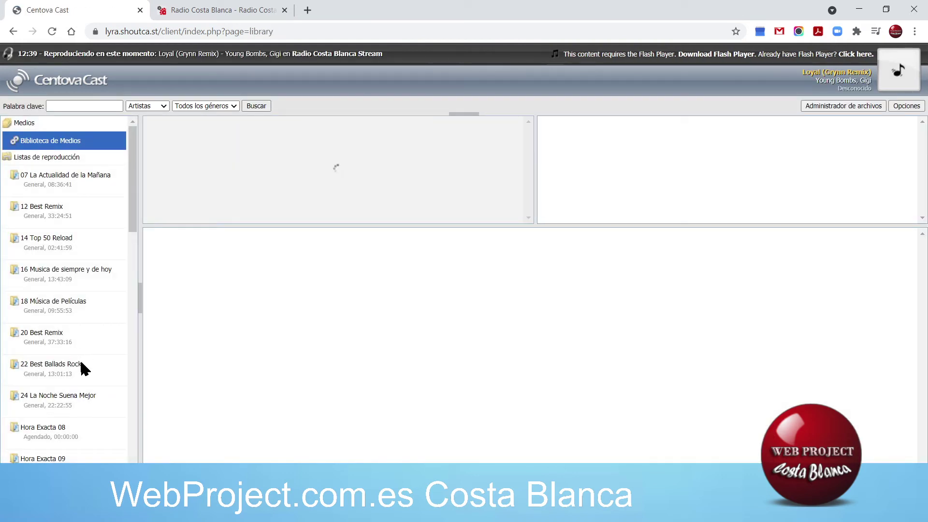
- Open the Hora Exacta 08 playlist, browse the media library by folder and expand the Hora Exacta folder
scroll(79, 373, down, 3)
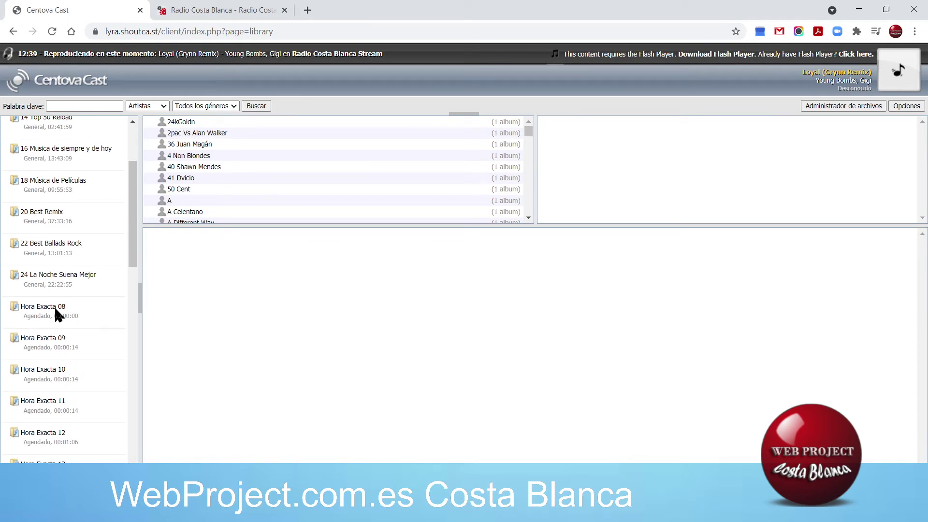
click(57, 315)
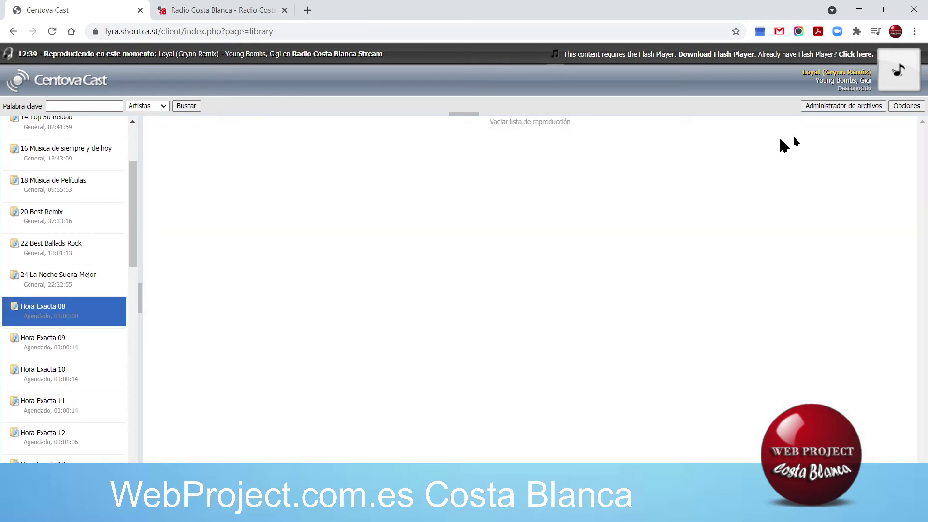
click(906, 111)
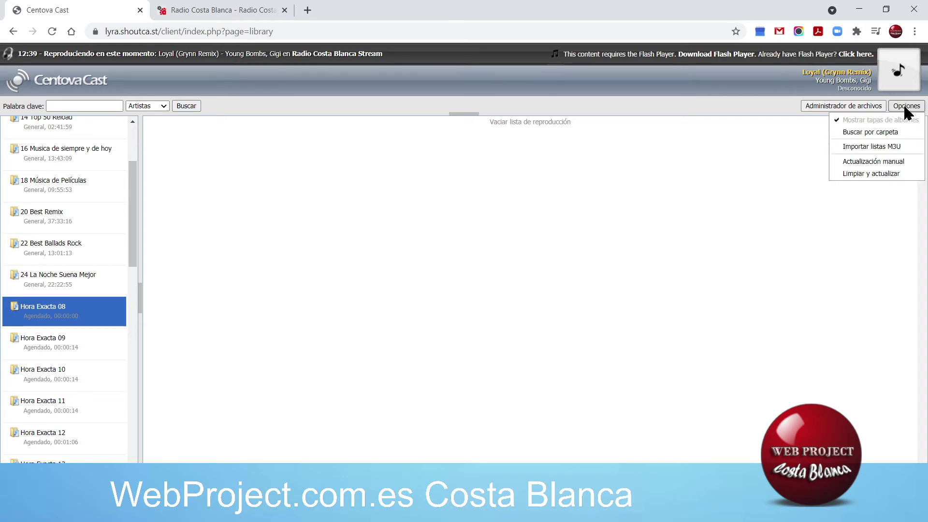
click(884, 135)
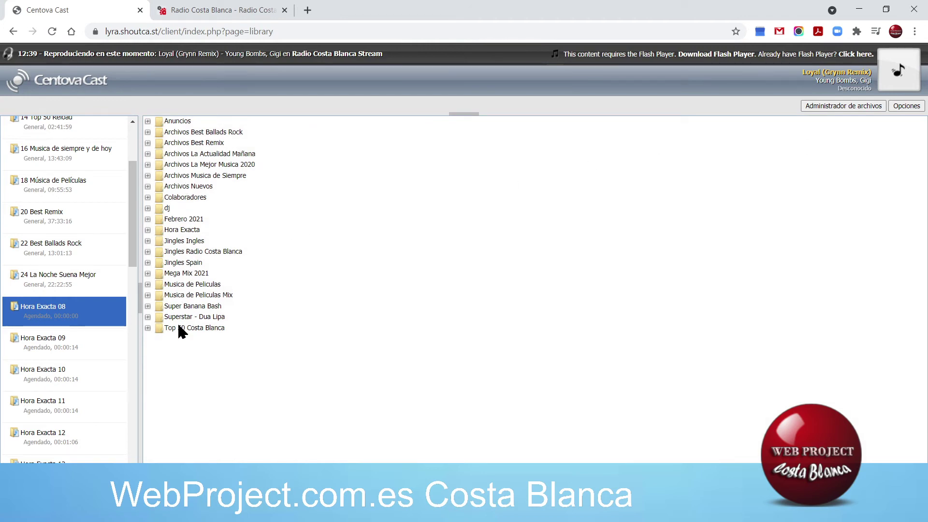
click(148, 231)
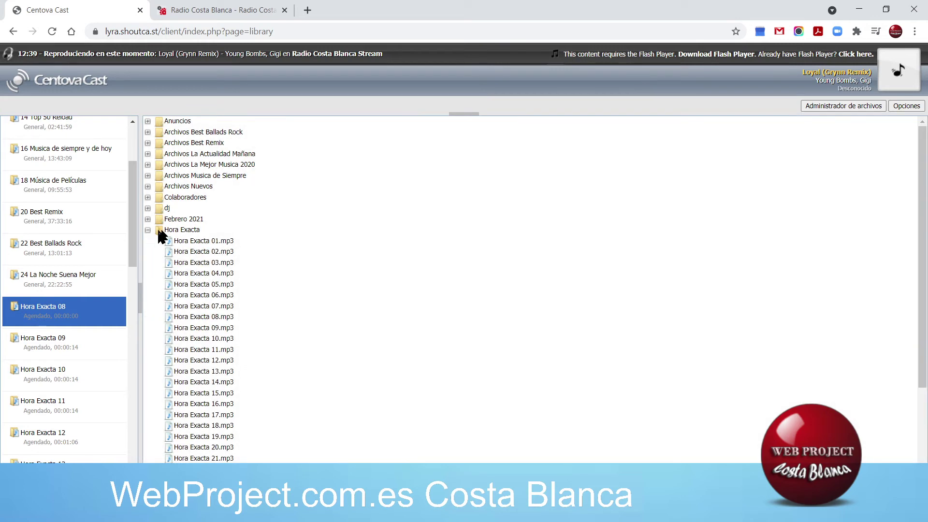
- Add Hora Exacta 08.mp3 to the Hora Exacta 08 playlist and open the playlist to check its track
click(202, 317)
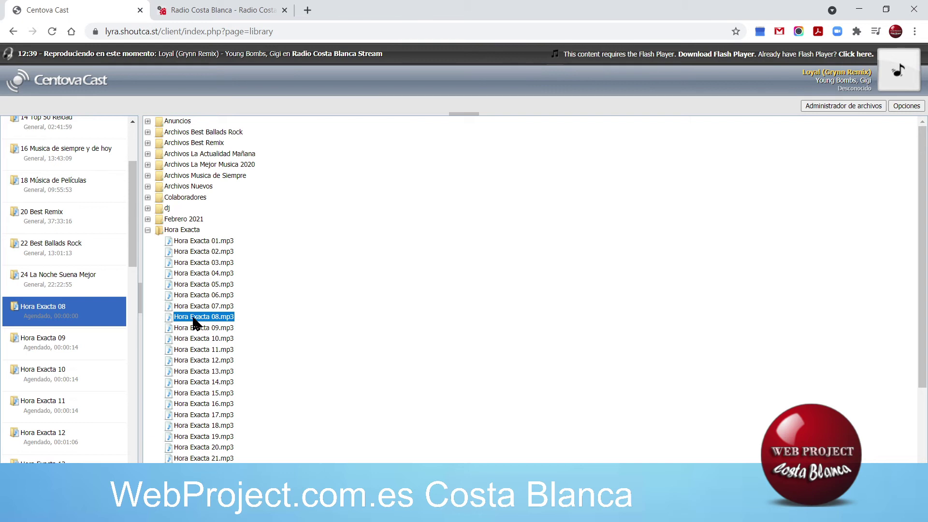
drag(197, 322, 52, 314)
click(55, 352)
click(63, 312)
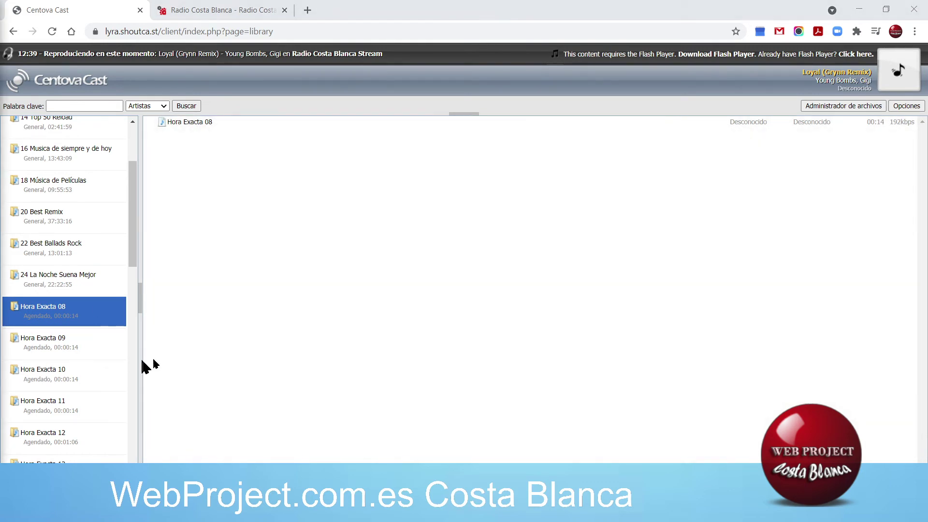
click(195, 123)
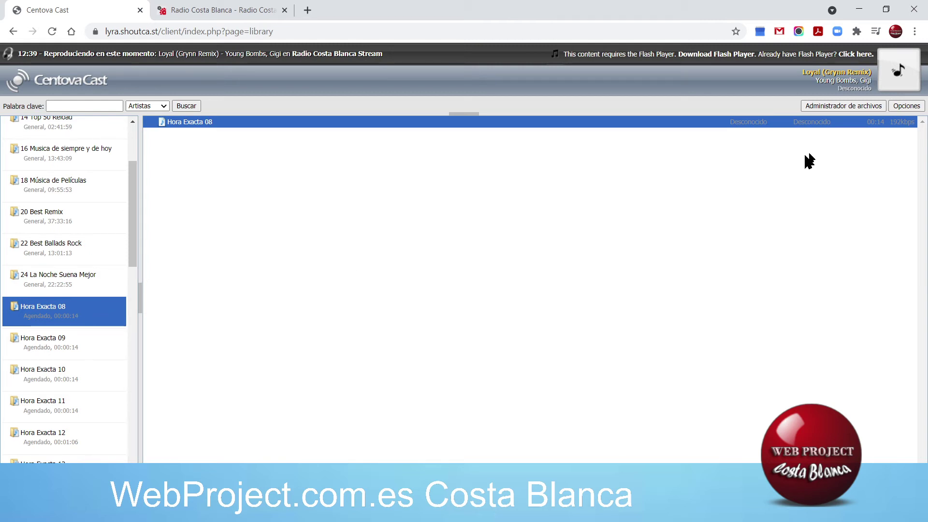
- Browse the media library by folder again and expand the Jingles Radio Costa Blanca folder
click(909, 106)
click(898, 133)
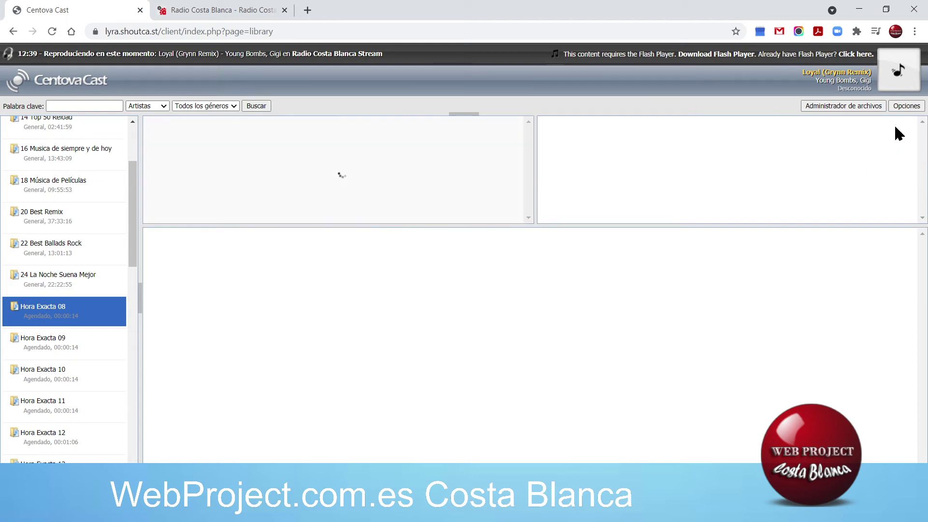
click(905, 106)
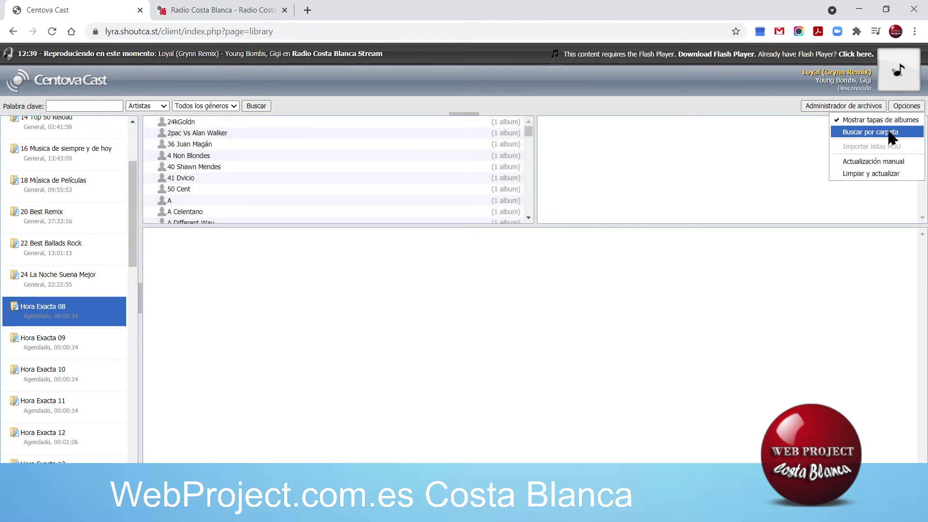
click(891, 139)
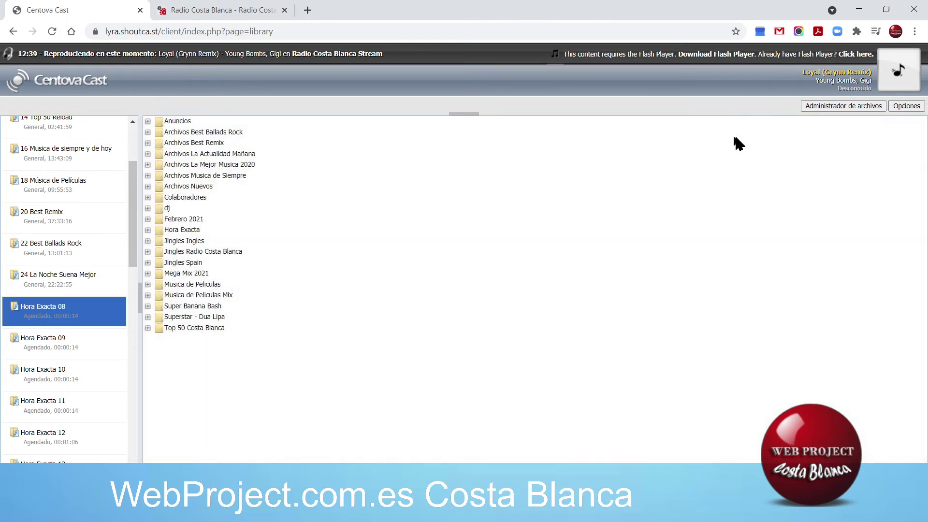
click(148, 252)
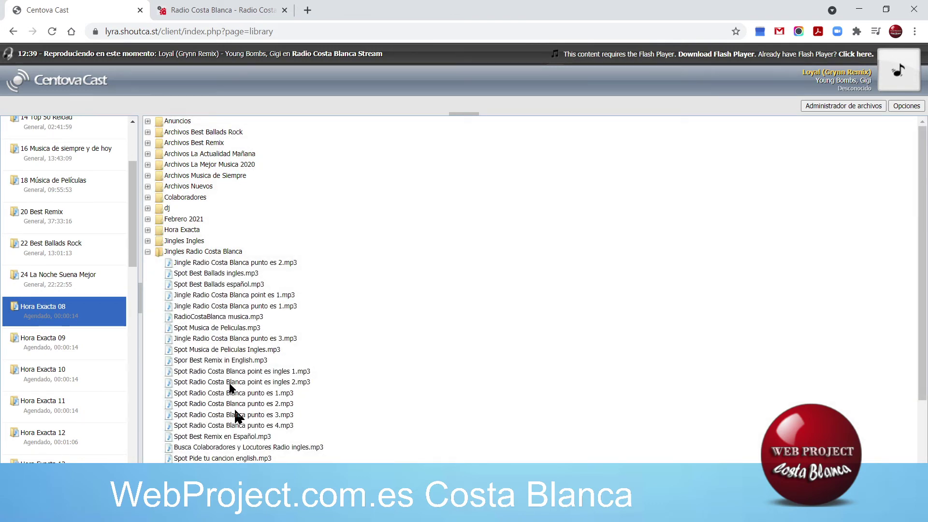
scroll(230, 334, down, 1)
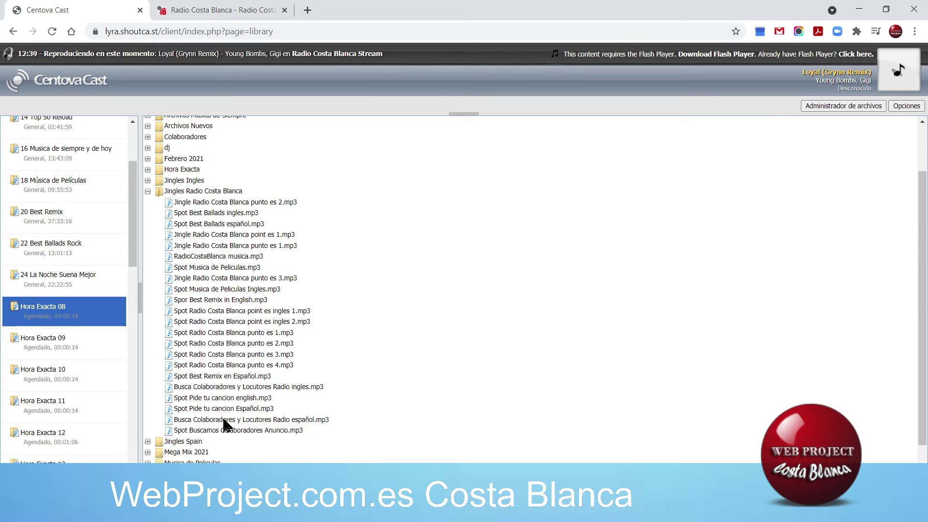
- Add Busca Colaboradores y Locutores Radio español.mp3 to the Hora Exacta 08 playlist and review the playlist's contents
click(220, 409)
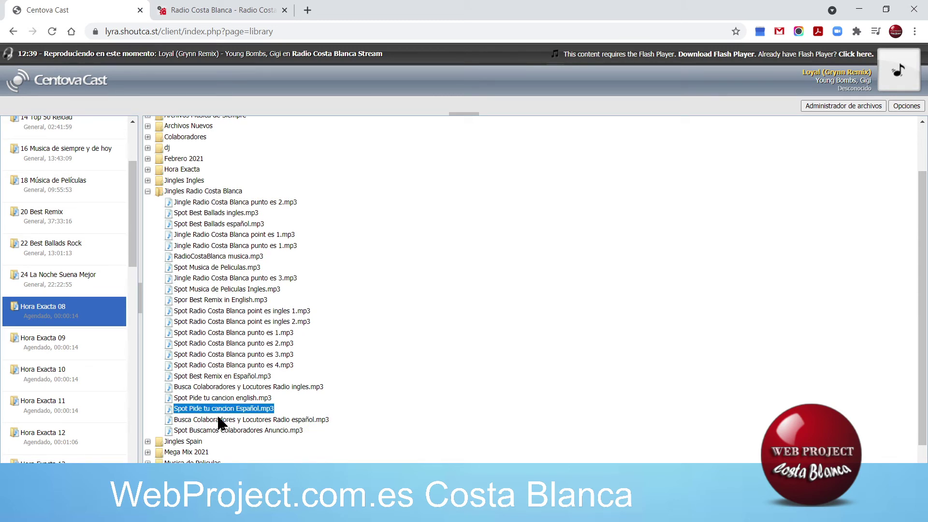
click(221, 420)
drag(217, 424, 62, 306)
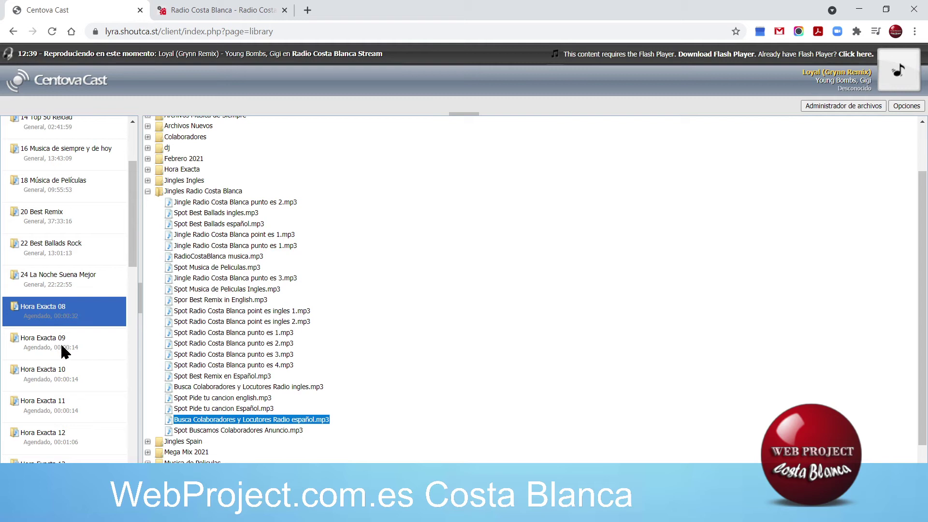
click(68, 320)
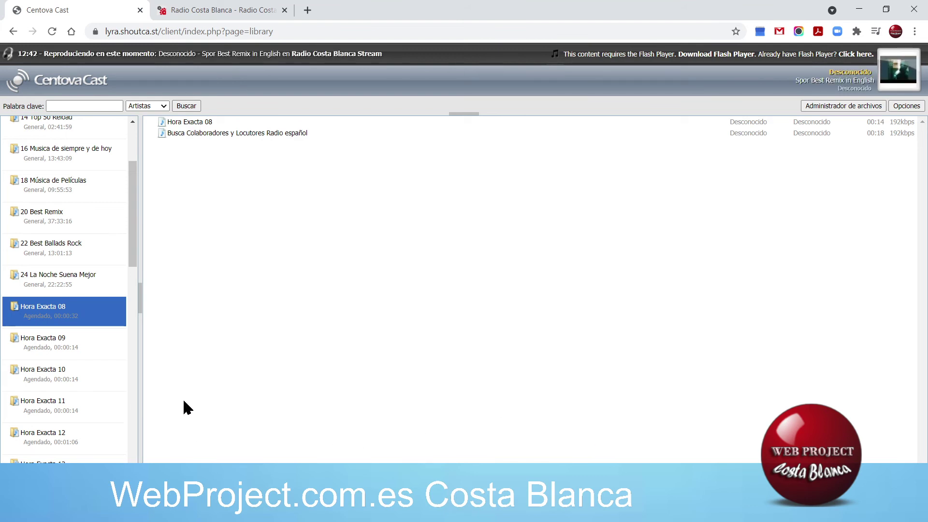
- Switch to the Radio Costa Blanca website and look over its current song, exact time and daily schedule sections
click(249, 16)
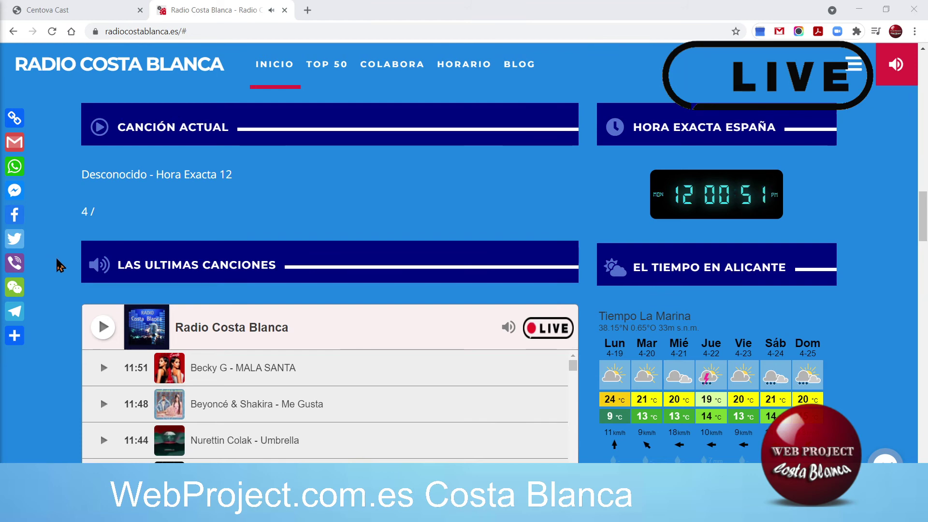
scroll(59, 265, up, 15)
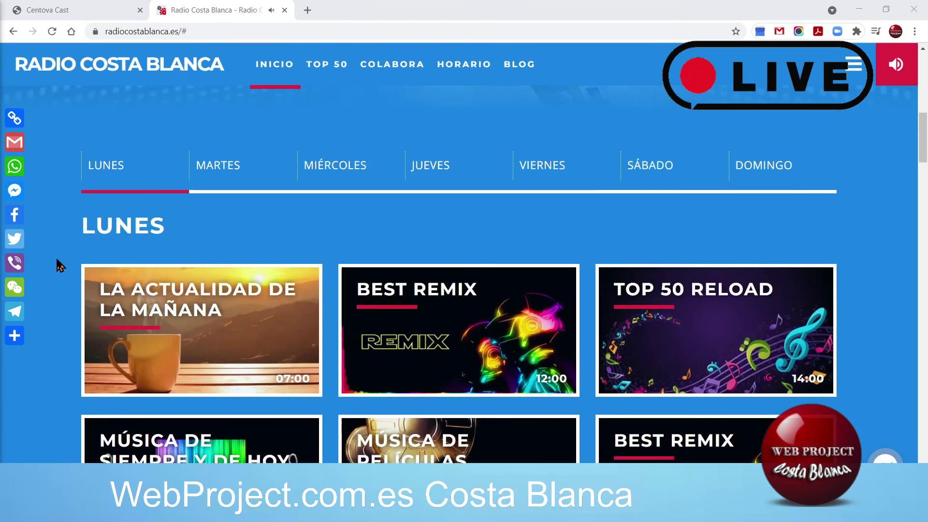
scroll(59, 265, up, 6)
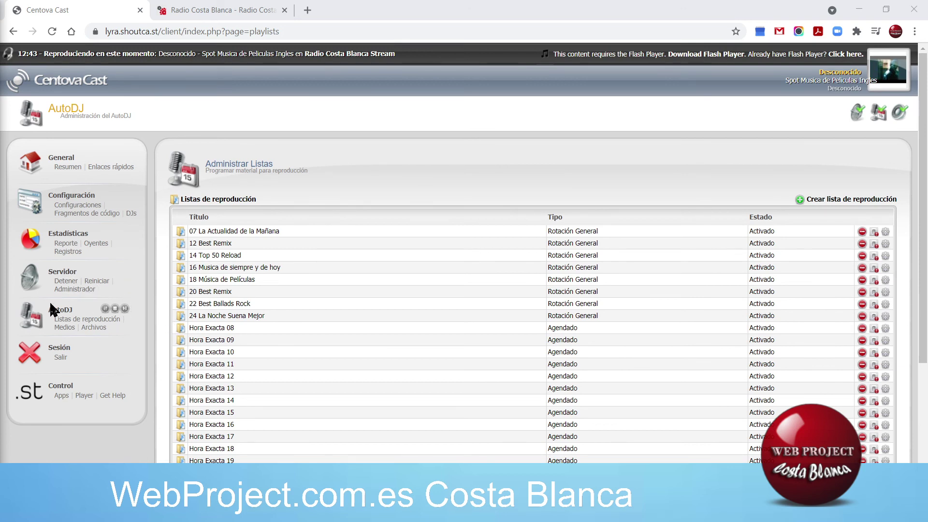
- Skip the current AutoDJ track in Centova Cast, check the current song on the Radio Costa Blanca website and return to the playlists
click(125, 309)
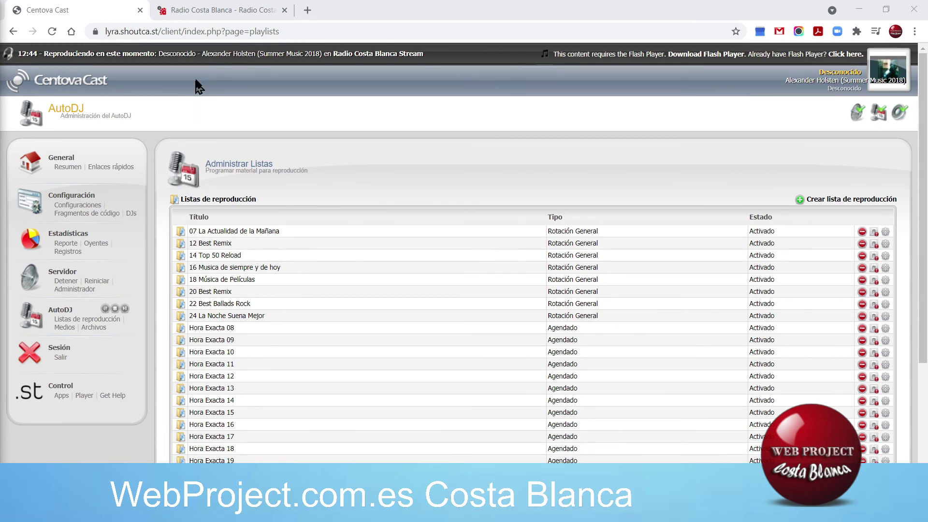
click(228, 10)
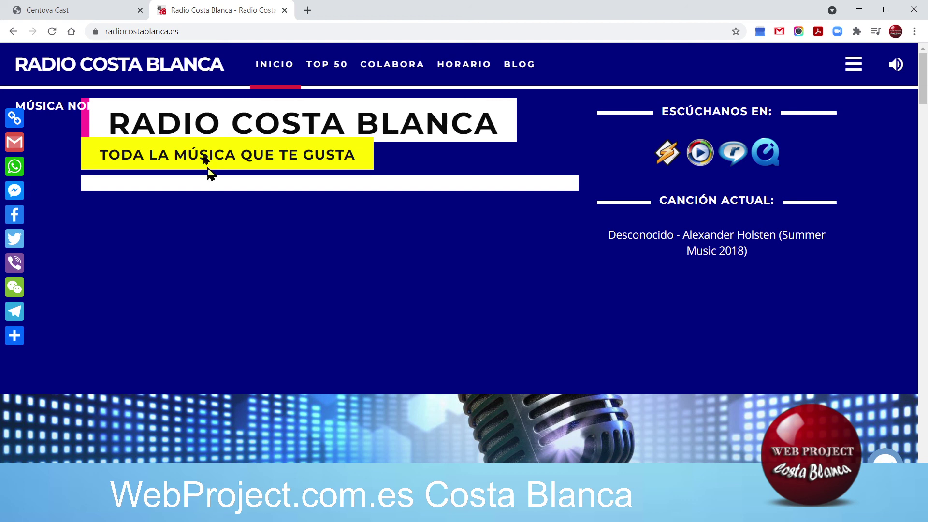
click(88, 16)
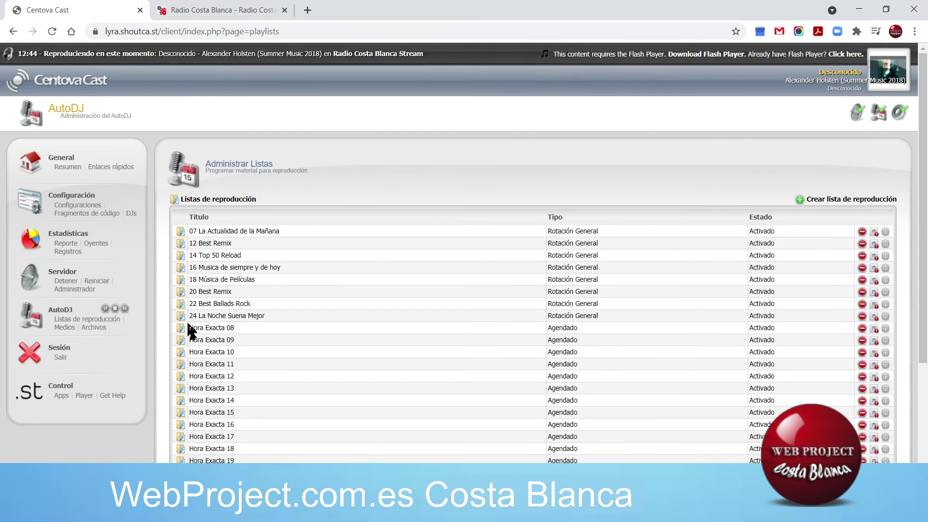